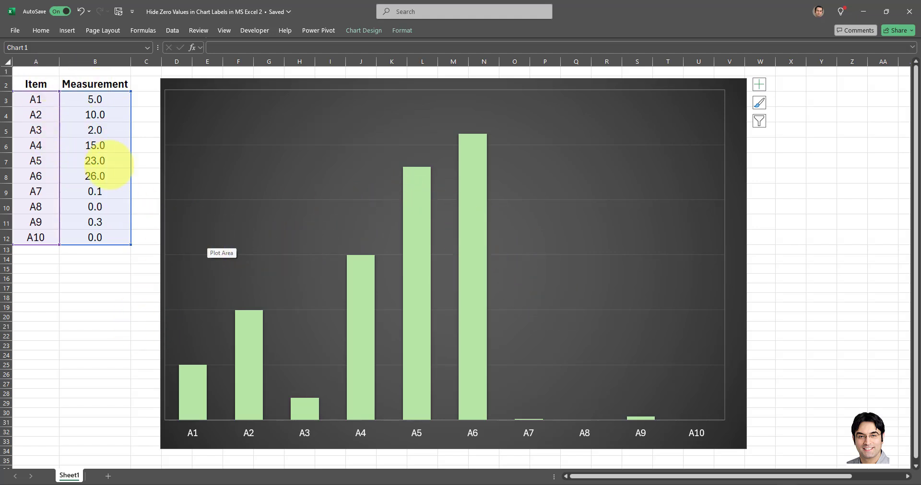
- Add value labels to every column, with 0.0 labels showing above A8 and A10
{"action": "left_click", "coordinate": [118, 316]}
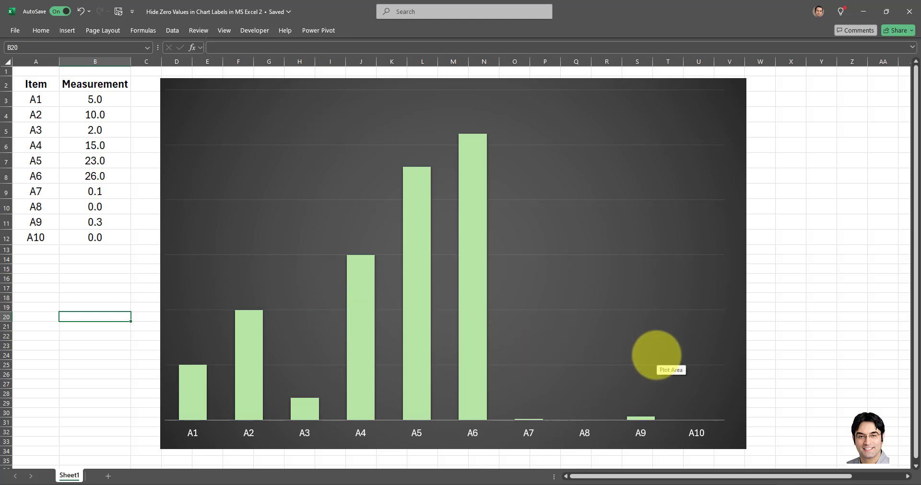
{"action": "right_click", "coordinate": [365, 282]}
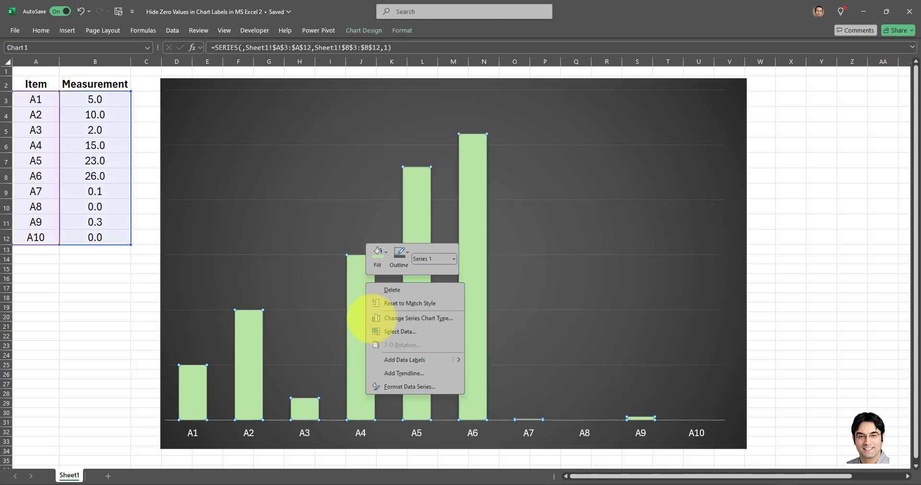
{"action": "left_click", "coordinate": [421, 360]}
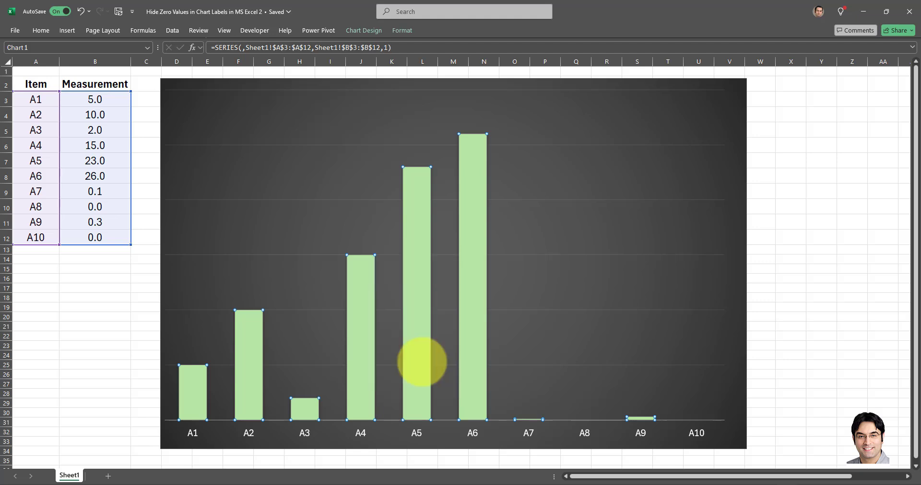
{"action": "left_click", "coordinate": [618, 338]}
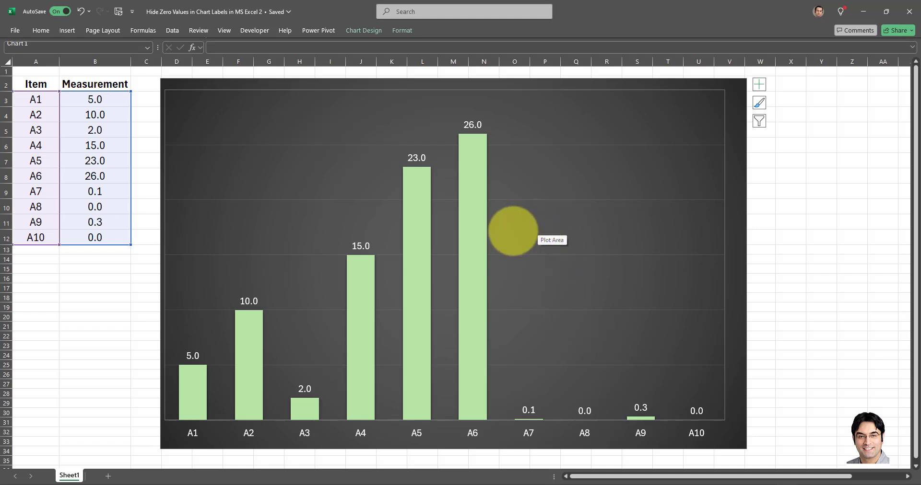
{"action": "mouse_move", "coordinate": [472, 125]}
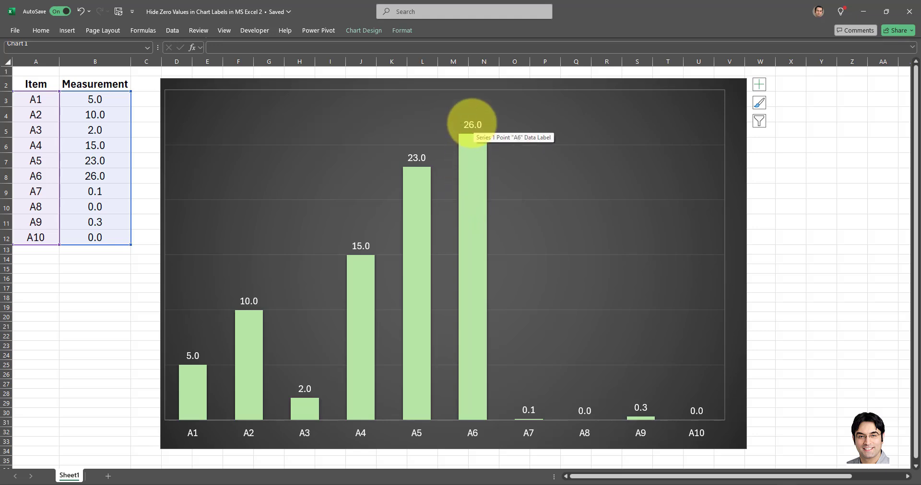
- Set the data labels' number category to Custom, with the 0.0 format code selected for replacement
{"action": "left_click", "coordinate": [472, 124]}
{"action": "right_click", "coordinate": [472, 124]}
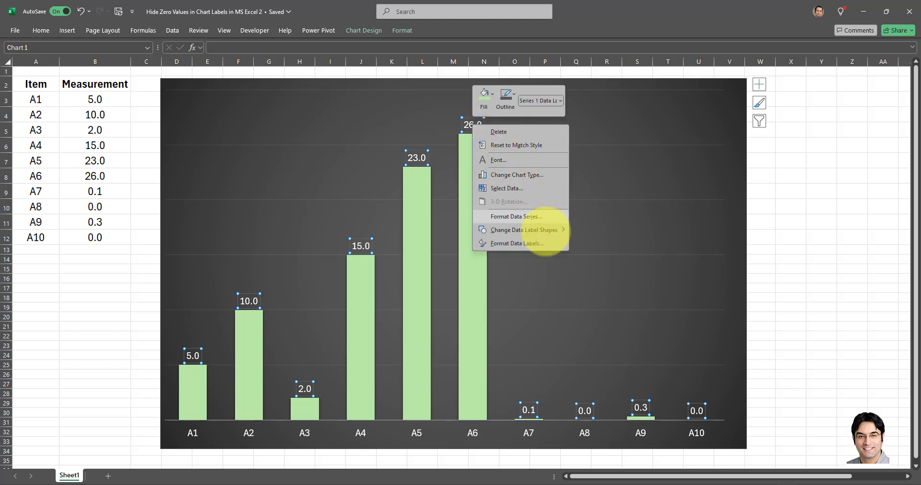
{"action": "left_click", "coordinate": [517, 244]}
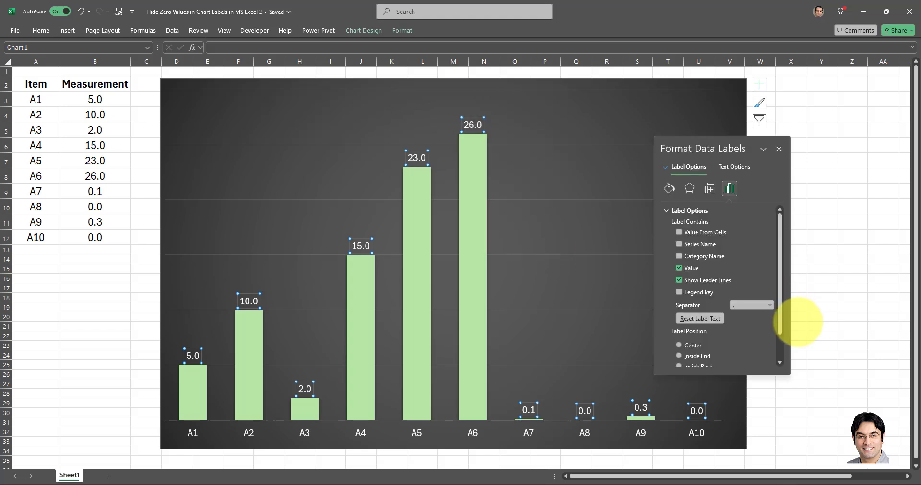
{"action": "scroll", "coordinate": [767, 322], "scroll_direction": "down", "scroll_amount": 2}
{"action": "left_click", "coordinate": [680, 362]}
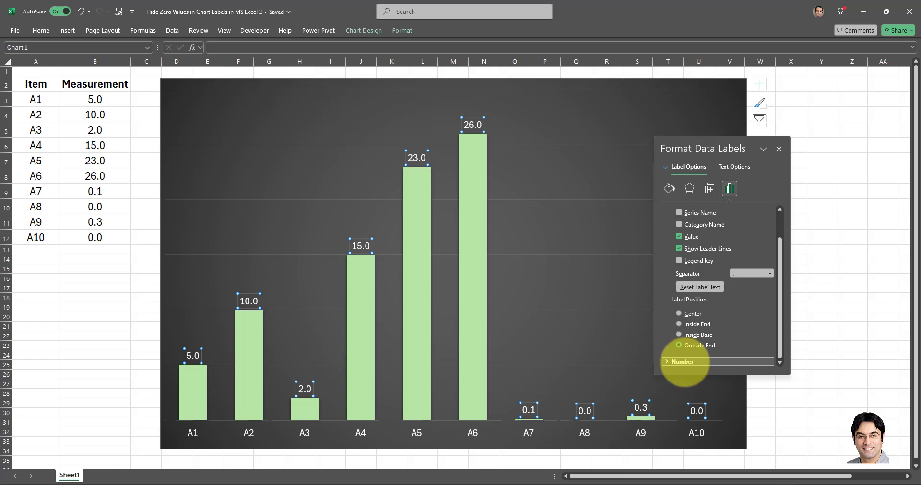
{"action": "scroll", "coordinate": [742, 324], "scroll_direction": "down", "scroll_amount": 3}
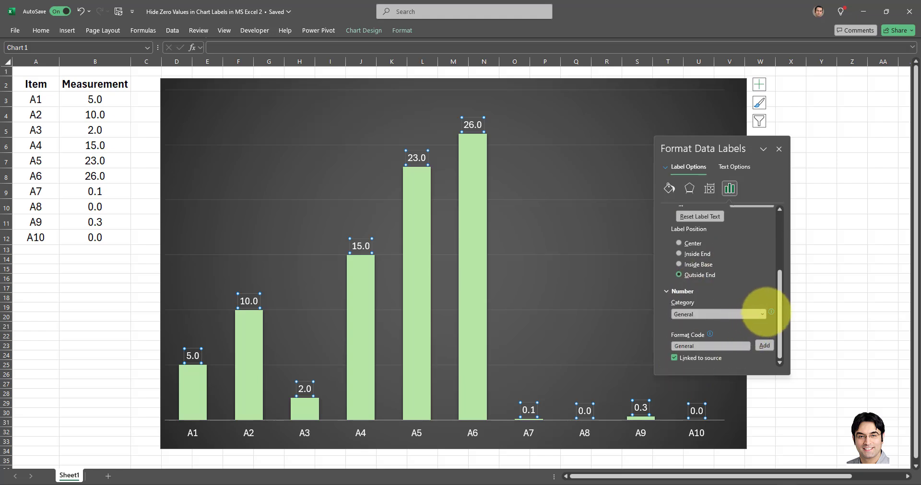
{"action": "left_click", "coordinate": [761, 314]}
{"action": "left_click", "coordinate": [693, 439]}
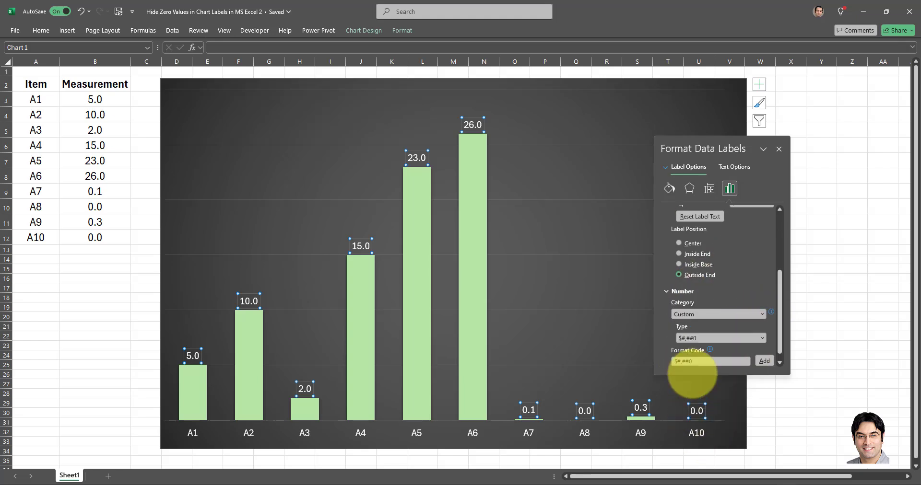
{"action": "left_click", "coordinate": [695, 360]}
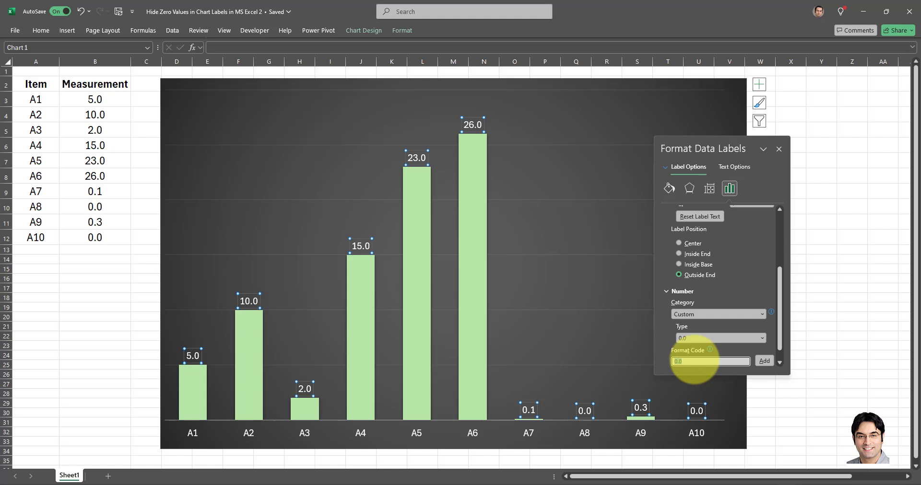
- Apply the #"" custom label format so whole numbers show and zero labels disappear
{"action": "type", "text": "#"}
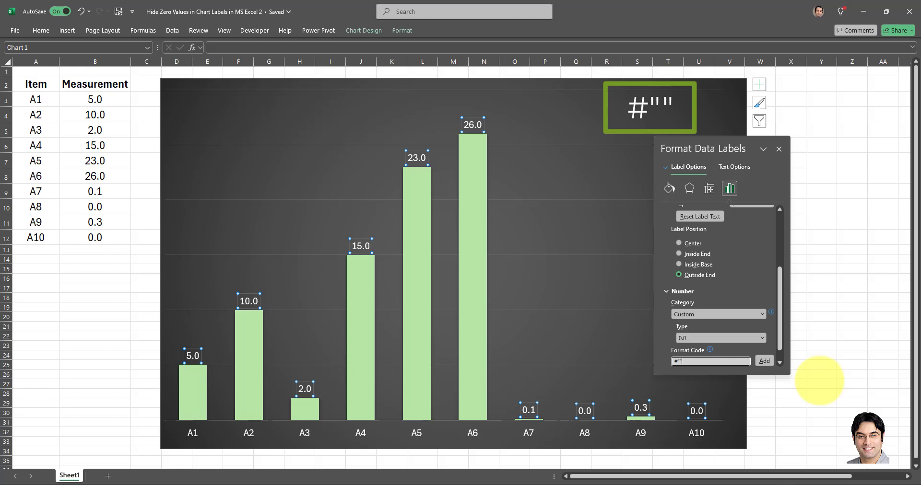
{"action": "left_click", "coordinate": [764, 360]}
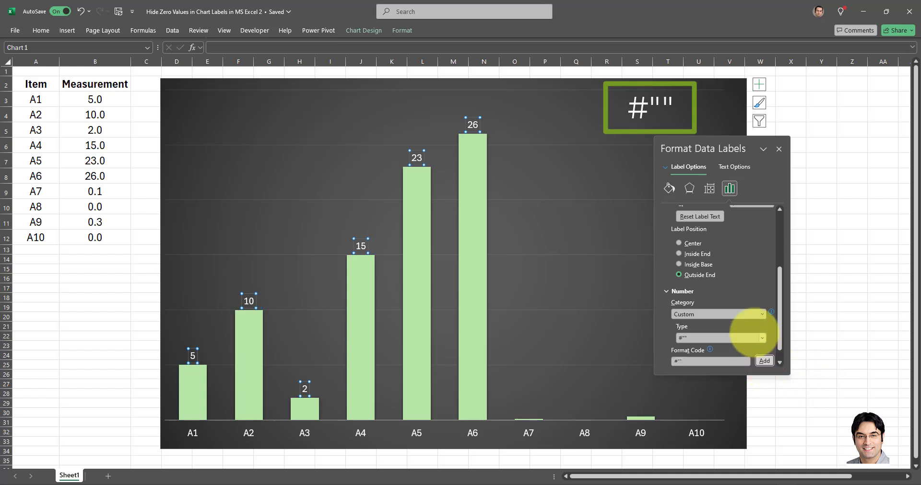
{"action": "scroll", "coordinate": [764, 339], "scroll_direction": "down", "scroll_amount": 1}
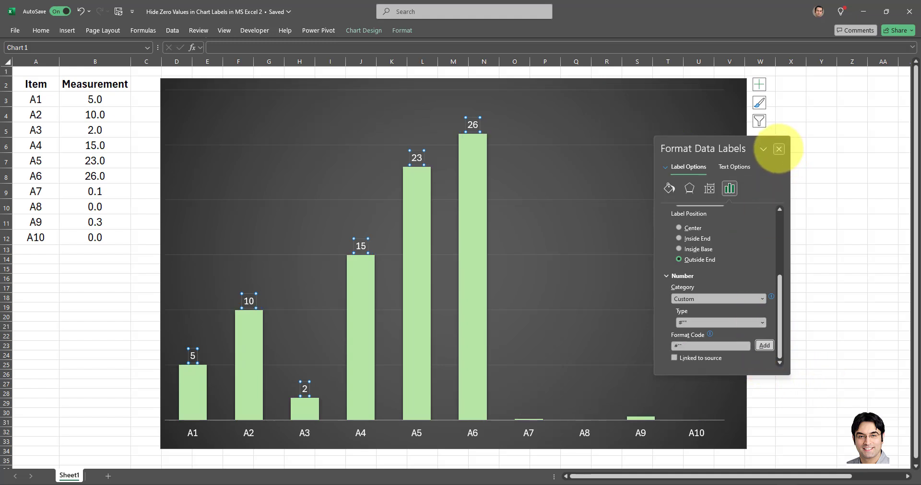
{"action": "left_click", "coordinate": [779, 149]}
{"action": "left_click", "coordinate": [589, 275]}
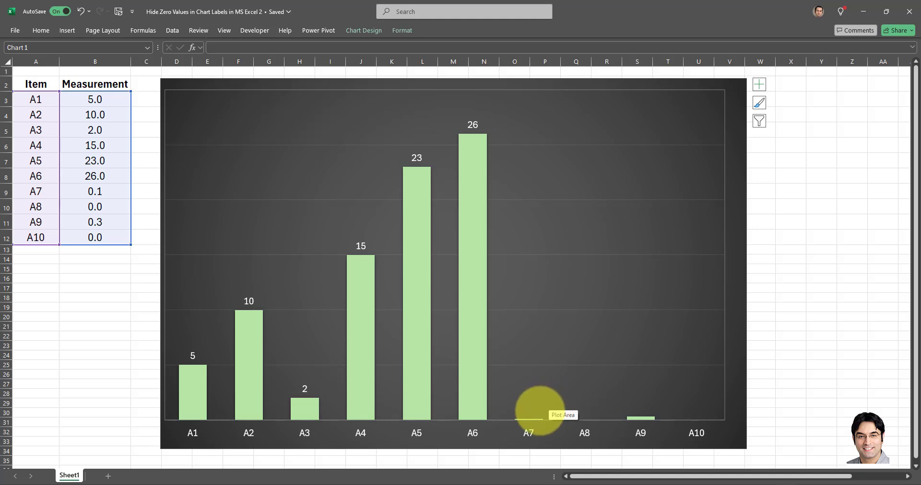
{"action": "left_click", "coordinate": [96, 289]}
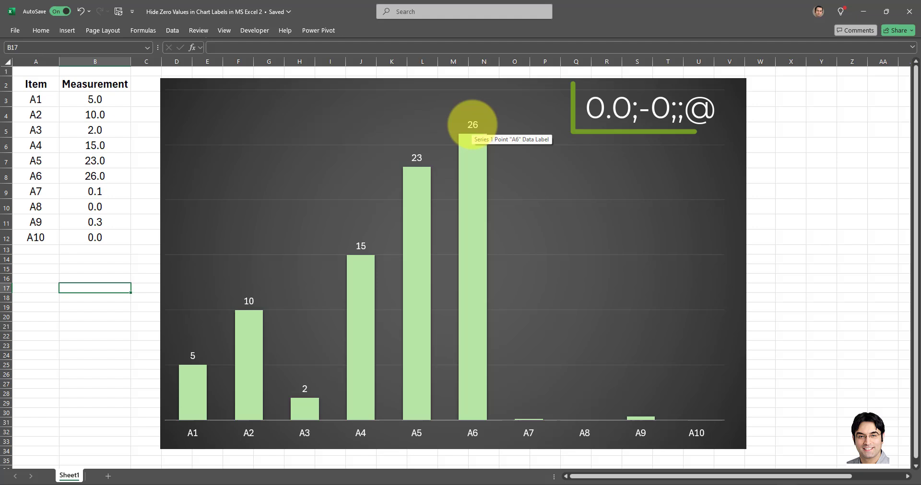
{"action": "left_click", "coordinate": [472, 124]}
- Change the data label format code to 0.0;-0;;@, showing one decimal and hiding zeros
{"action": "right_click", "coordinate": [472, 124]}
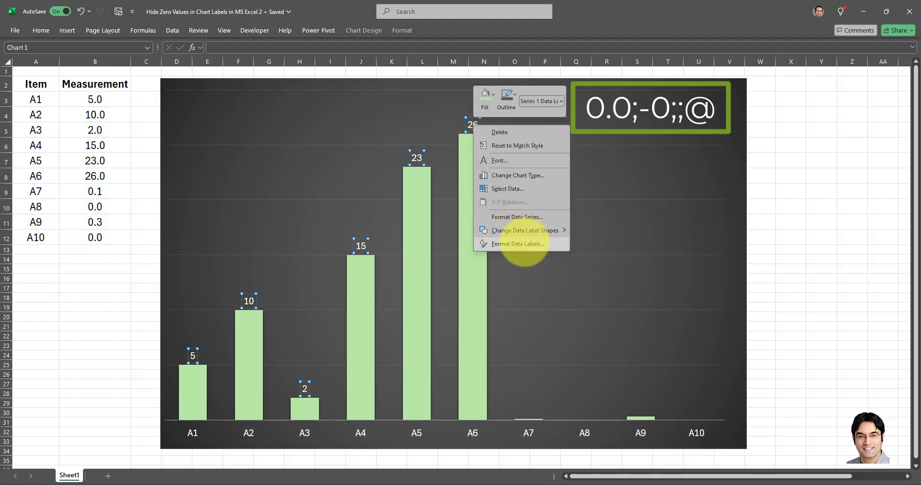
{"action": "left_click", "coordinate": [518, 243]}
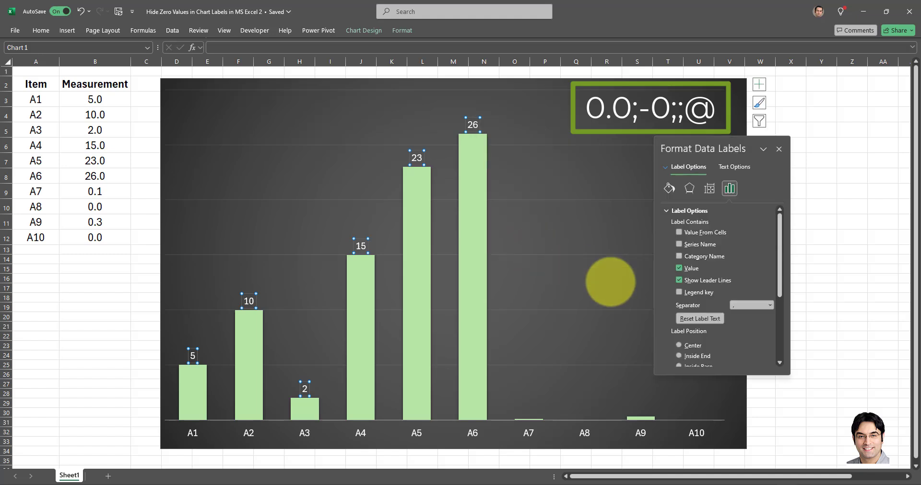
{"action": "scroll", "coordinate": [730, 302], "scroll_direction": "down", "scroll_amount": 2}
{"action": "scroll", "coordinate": [757, 309], "scroll_direction": "down", "scroll_amount": 5}
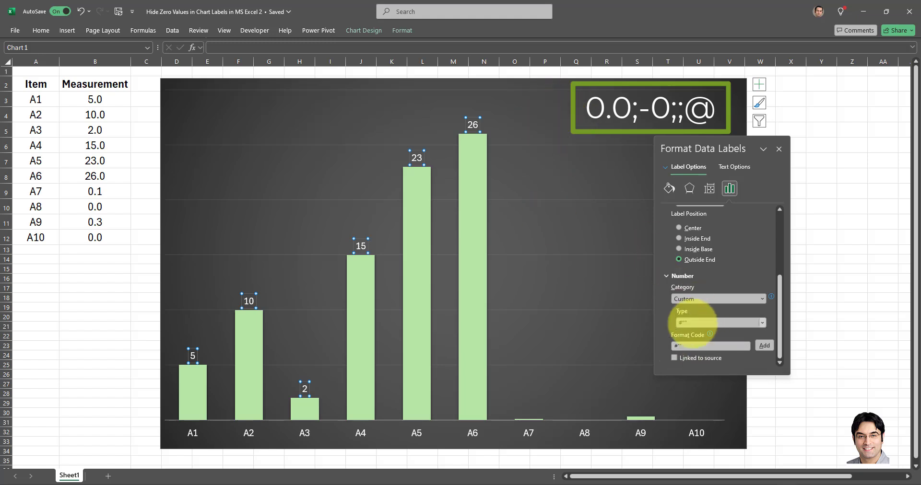
{"action": "double_click", "coordinate": [679, 346]}
{"action": "type", "text": "0.0;-0;;@"}
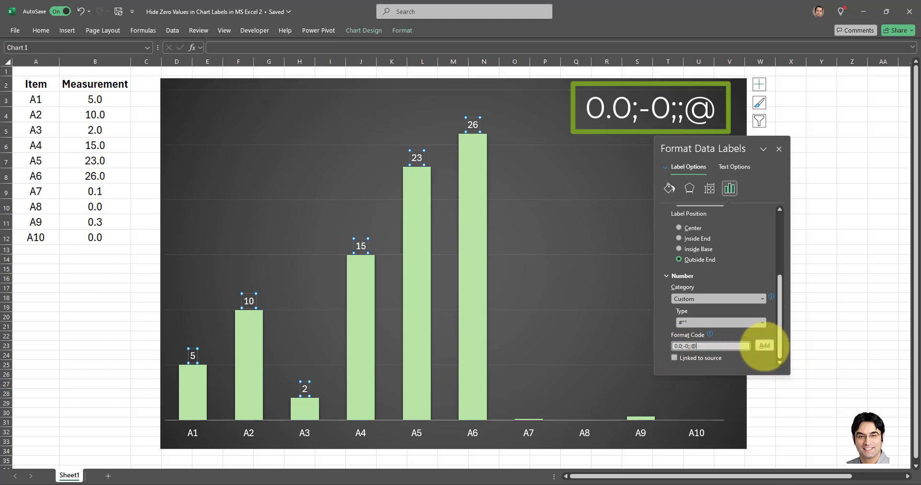
{"action": "left_click", "coordinate": [764, 345]}
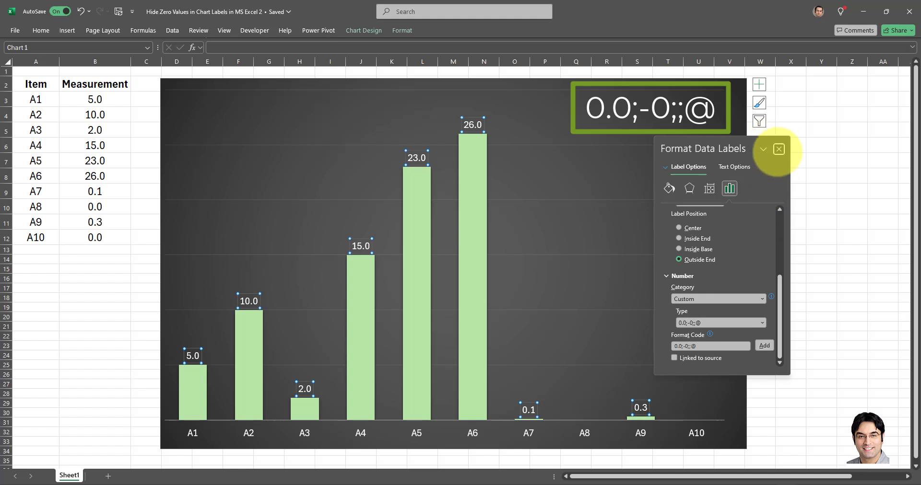
{"action": "left_click", "coordinate": [778, 149]}
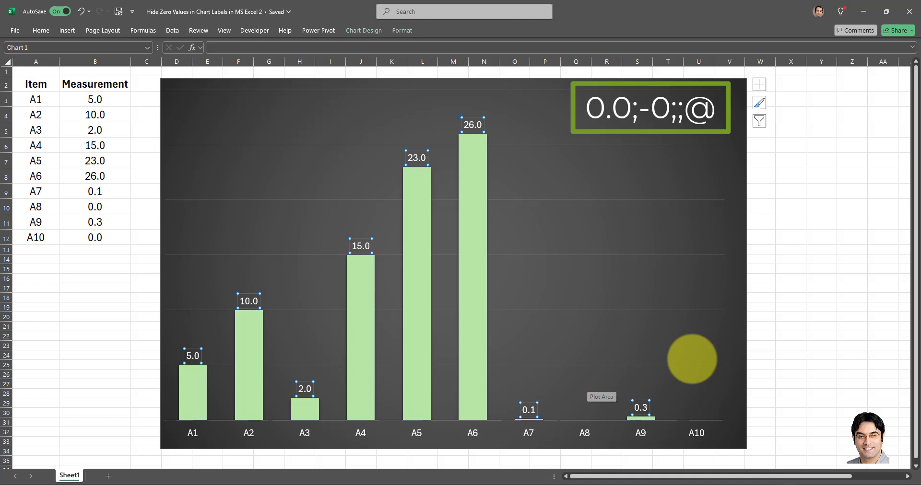
{"action": "left_click", "coordinate": [692, 358]}
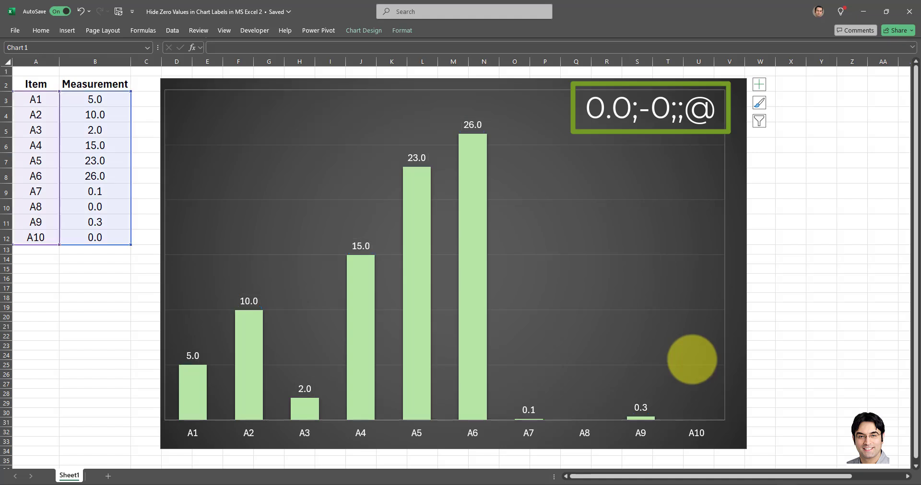